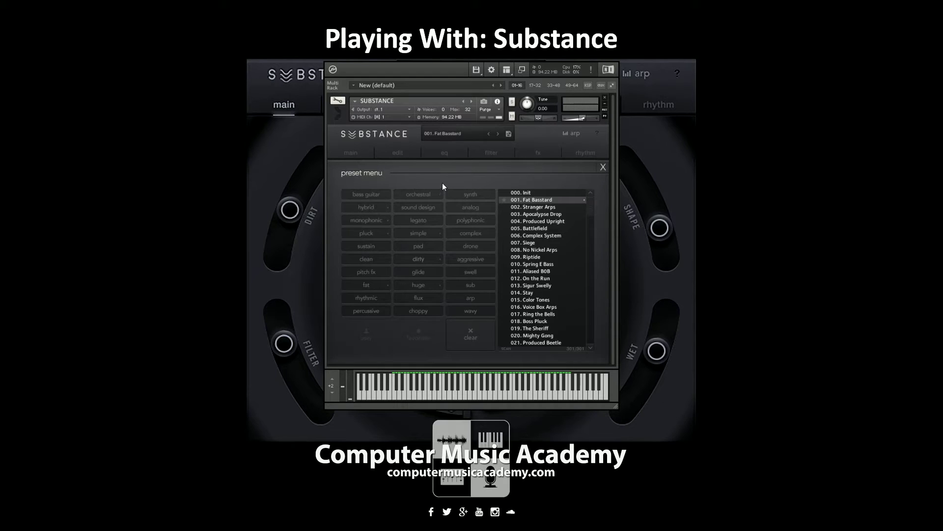
# Filter the preset list by the clean and aggressive tags, clear the filter, and load 002. Stranger Arps.
pyautogui.click(365, 260)
pyautogui.click(465, 261)
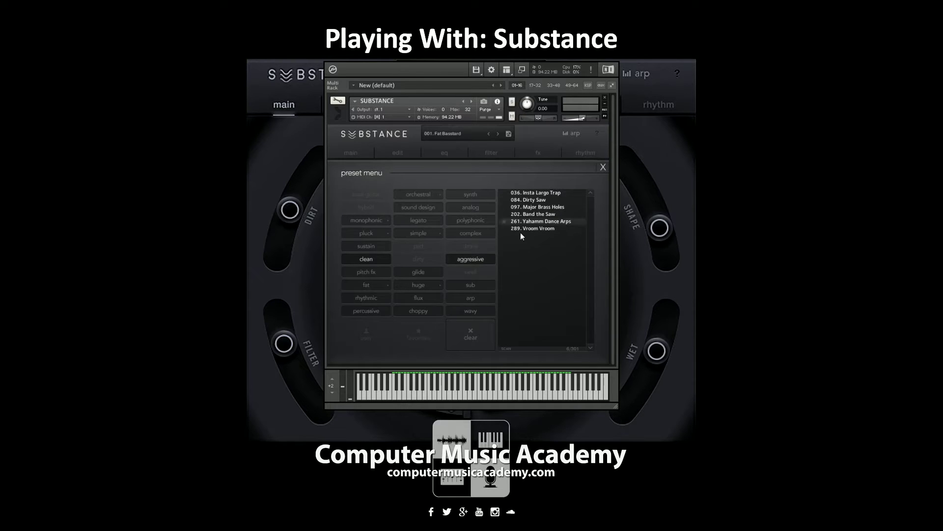
pyautogui.click(473, 341)
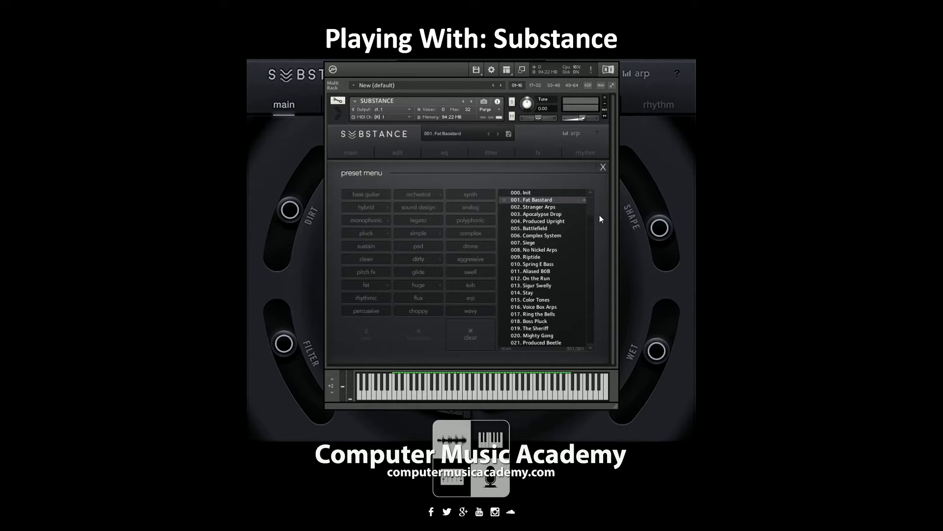
pyautogui.click(559, 207)
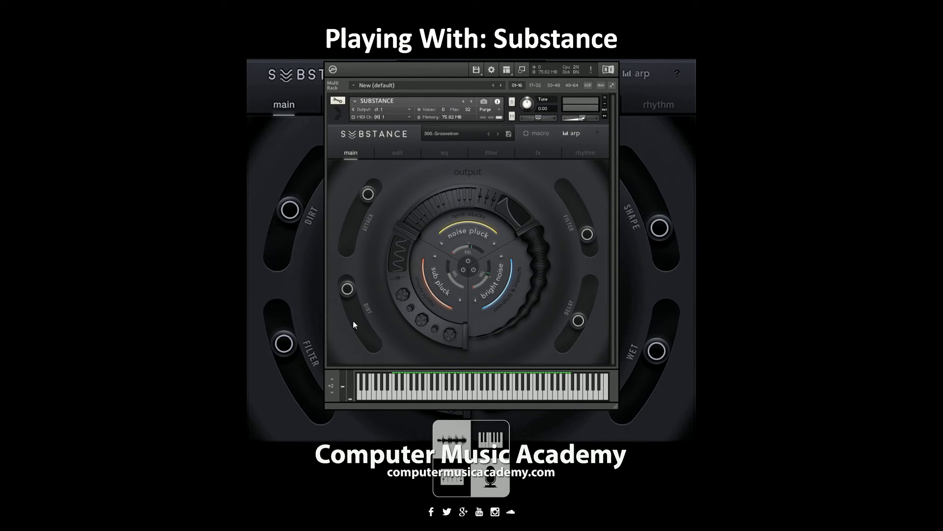
# Reshape the sub pluck layer's volume envelope with a slower attack and lower sustain, and view the layers' advanced settings.
pyautogui.click(399, 154)
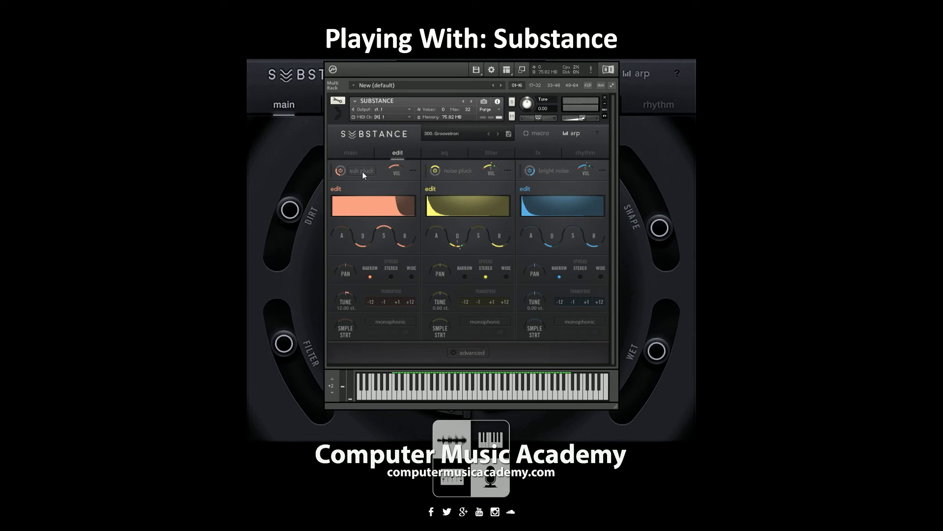
pyautogui.click(340, 171)
pyautogui.click(340, 171)
pyautogui.moveTo(364, 247); pyautogui.dragTo(366, 274)
pyautogui.moveTo(386, 227); pyautogui.dragTo(408, 229)
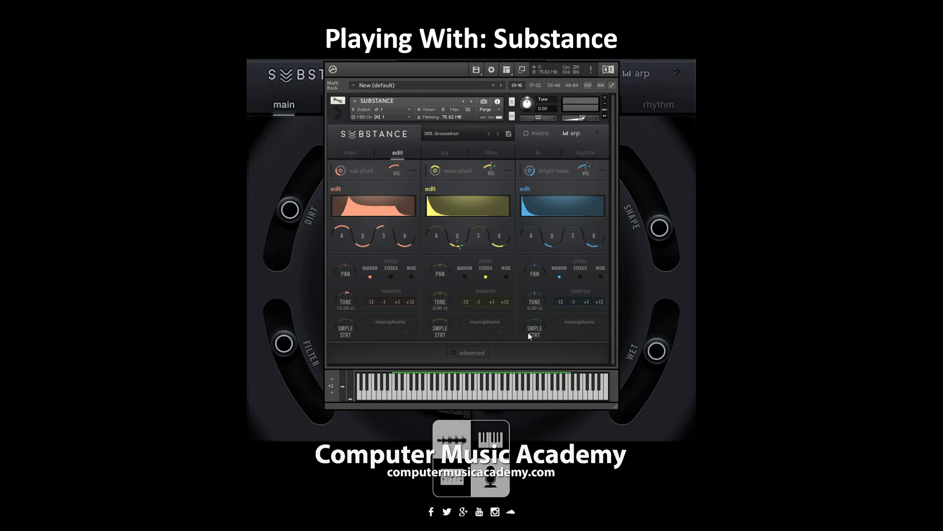
pyautogui.click(470, 354)
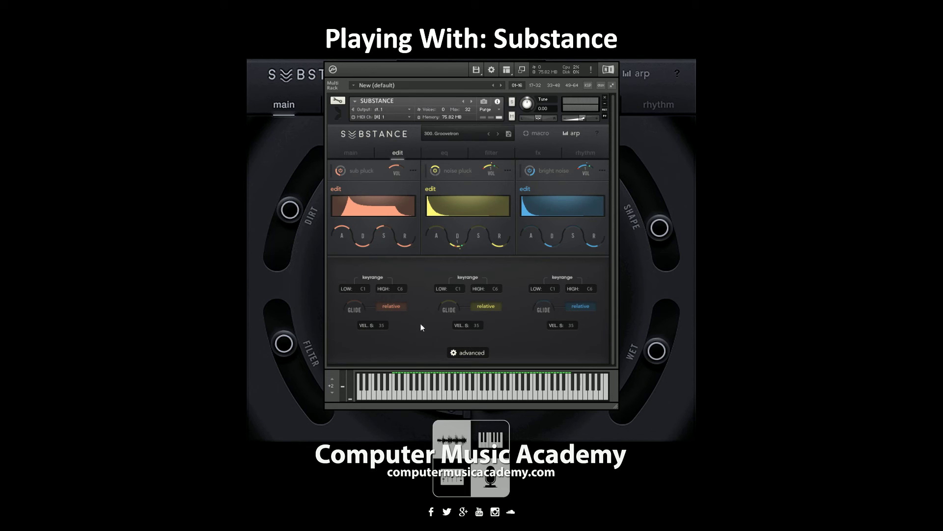
pyautogui.click(480, 353)
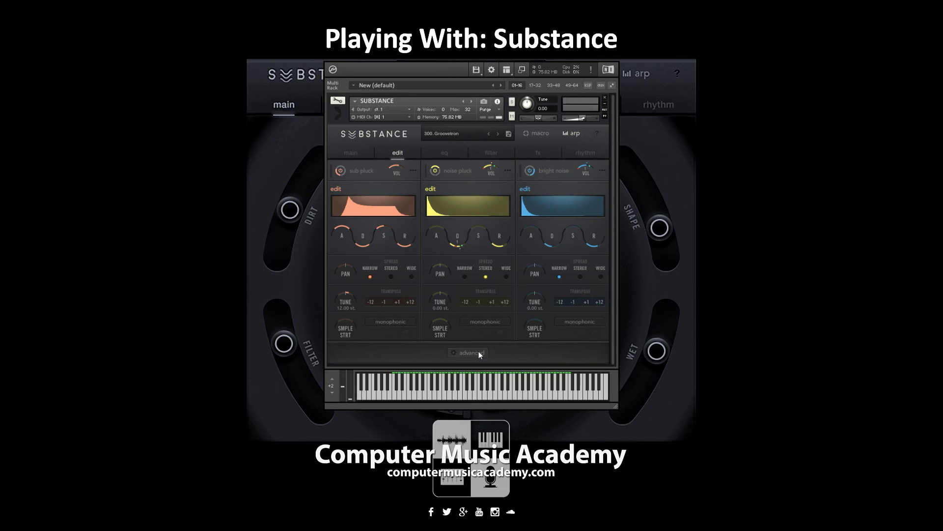
# Browse the source categories for the sub pluck layer and choose organic hybrids.
pyautogui.click(361, 171)
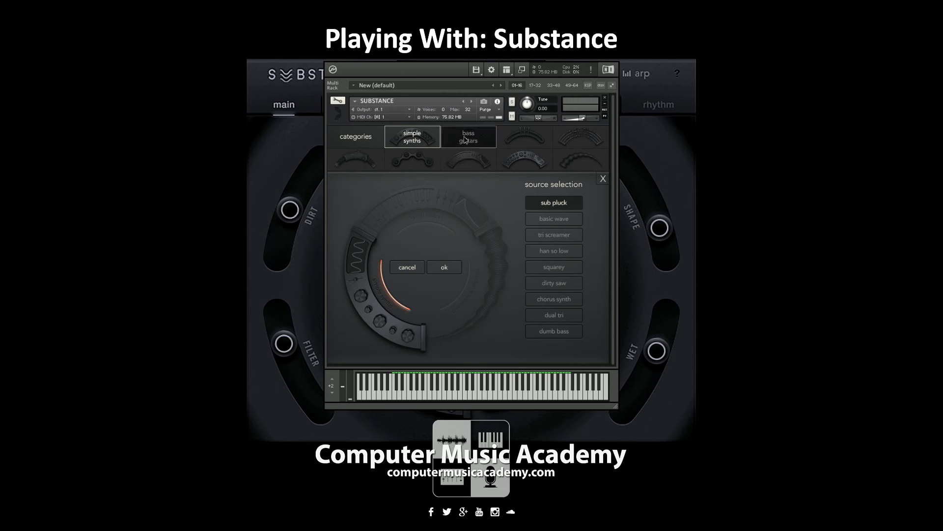
pyautogui.click(479, 140)
pyautogui.click(523, 139)
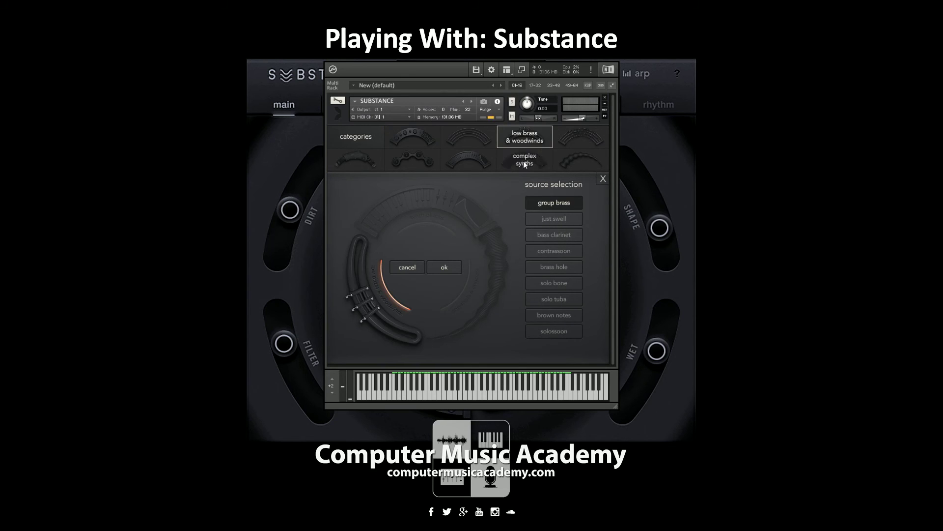
pyautogui.click(586, 140)
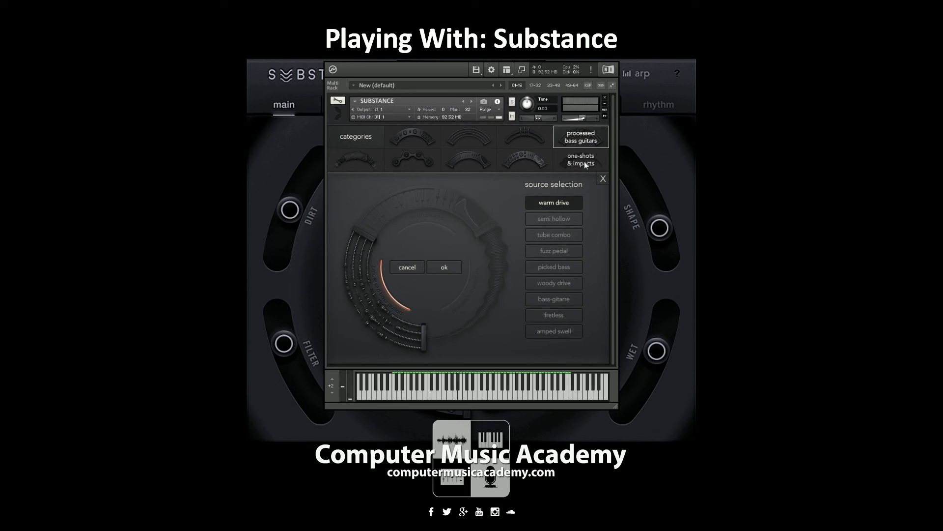
pyautogui.click(583, 160)
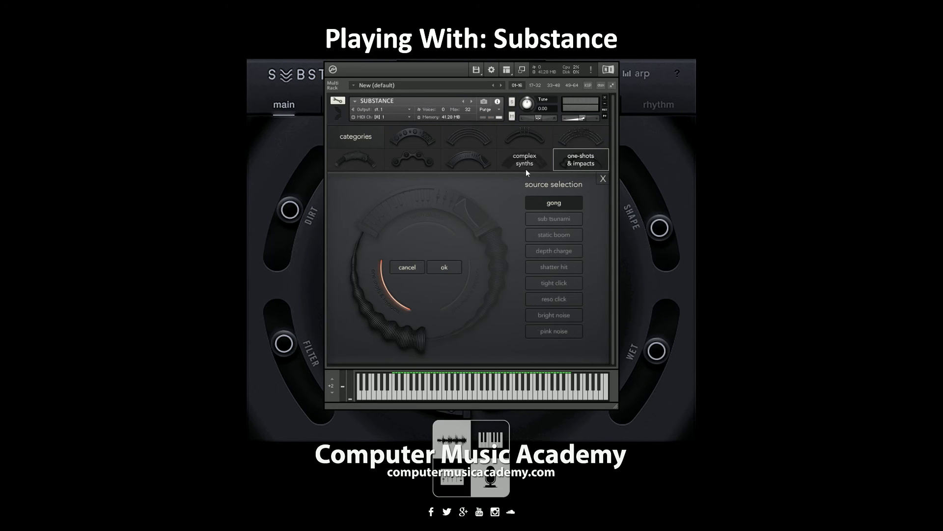
pyautogui.click(524, 165)
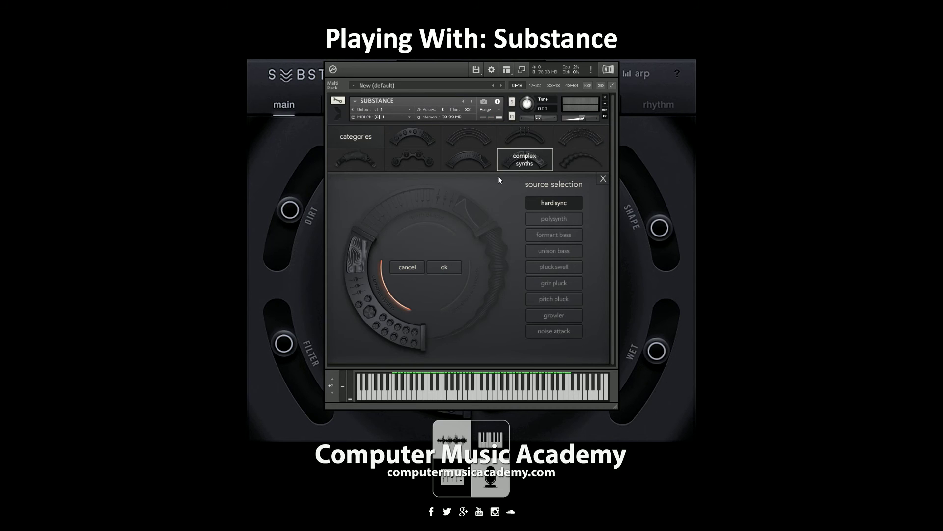
pyautogui.click(470, 163)
pyautogui.click(416, 166)
pyautogui.click(364, 163)
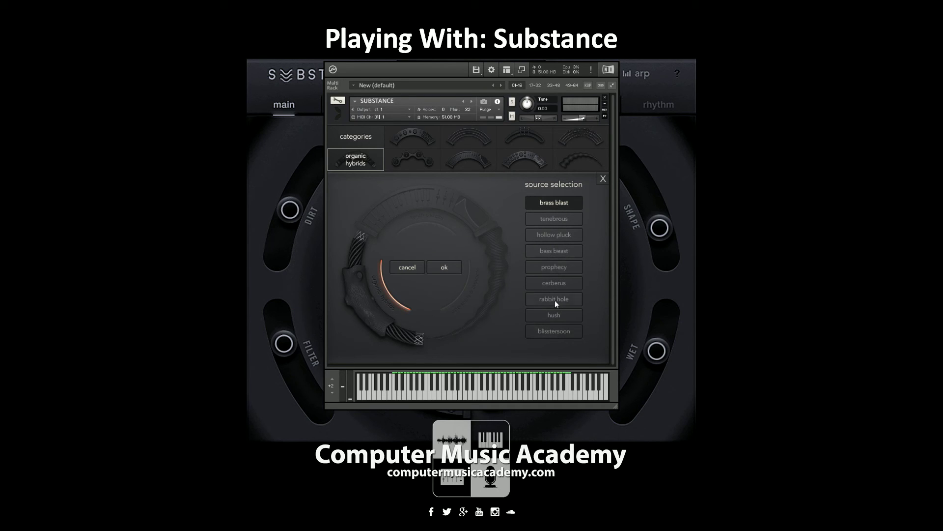
# Try several organic hybrids sources and keep rabbit hole as the first layer's sound.
pyautogui.click(555, 219)
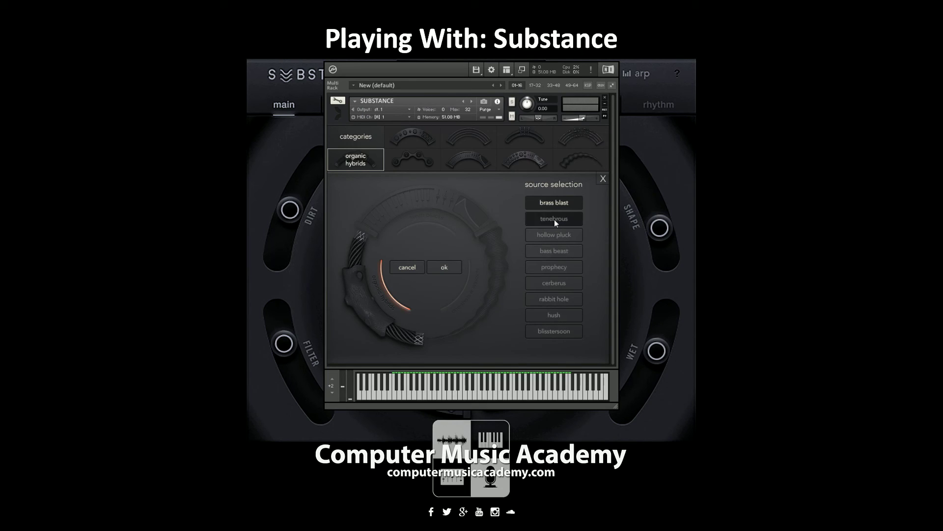
pyautogui.click(553, 252)
pyautogui.click(552, 267)
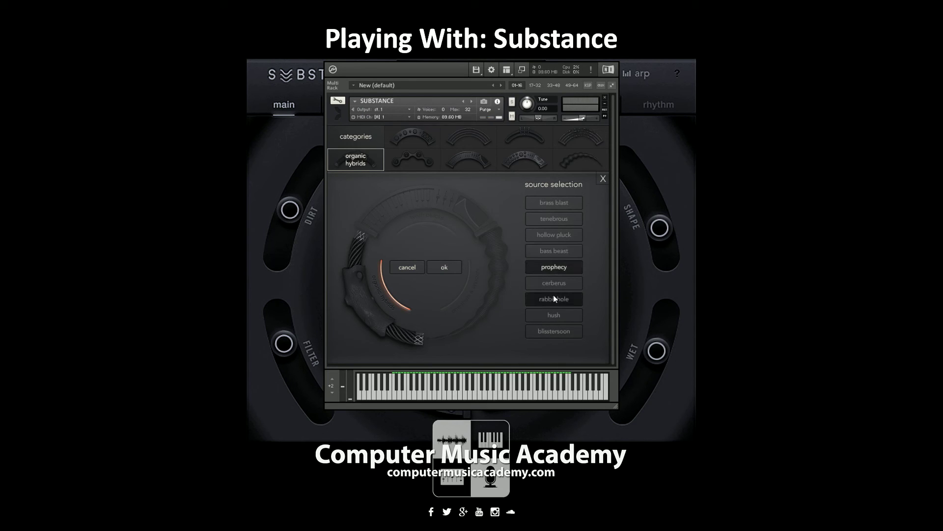
pyautogui.click(554, 298)
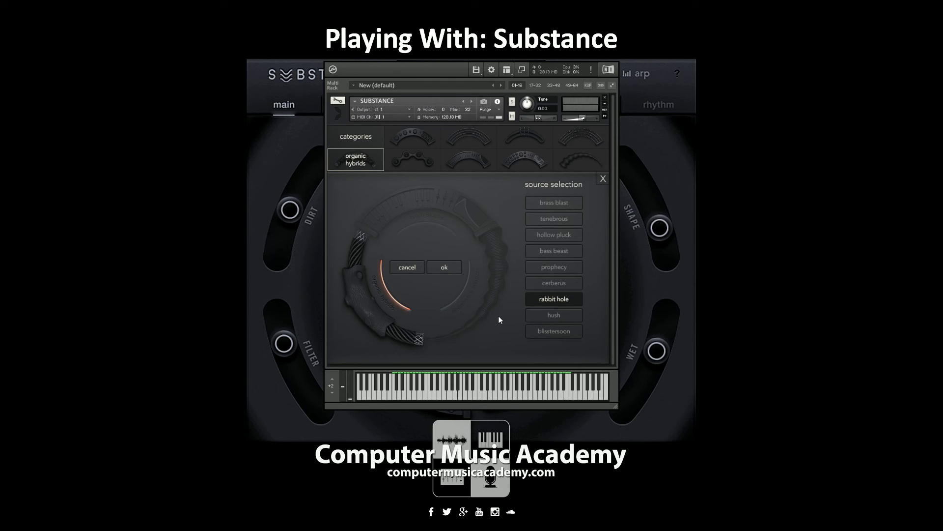
pyautogui.click(603, 179)
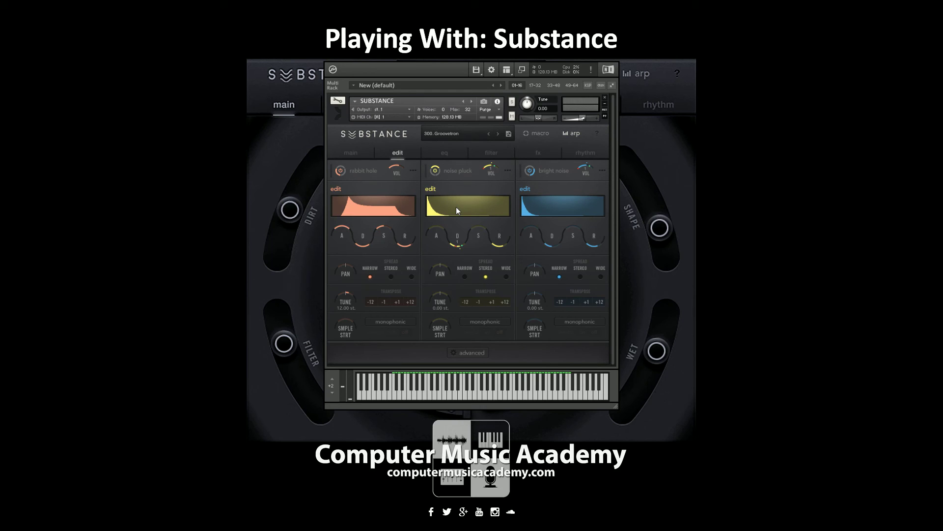
# Review the layer and global EQ, filter and fx settings.
pyautogui.click(449, 155)
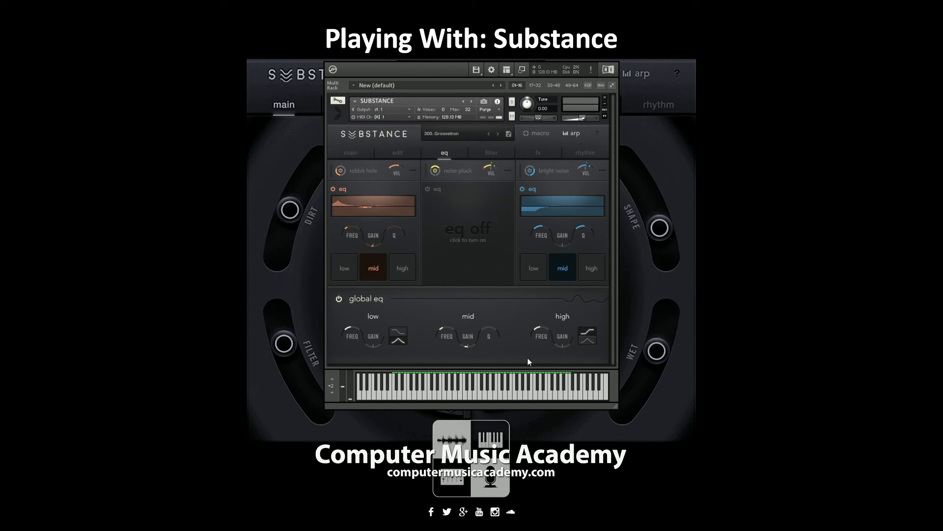
pyautogui.click(491, 153)
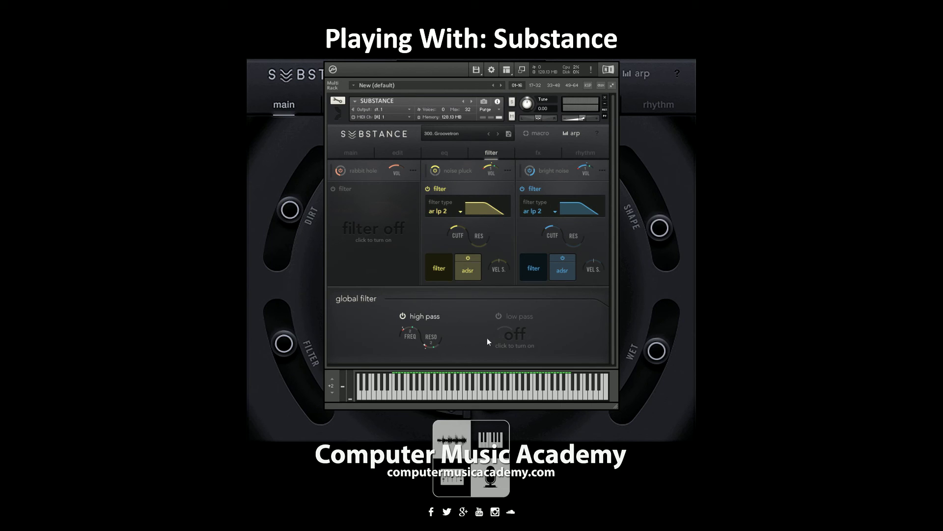
pyautogui.click(544, 154)
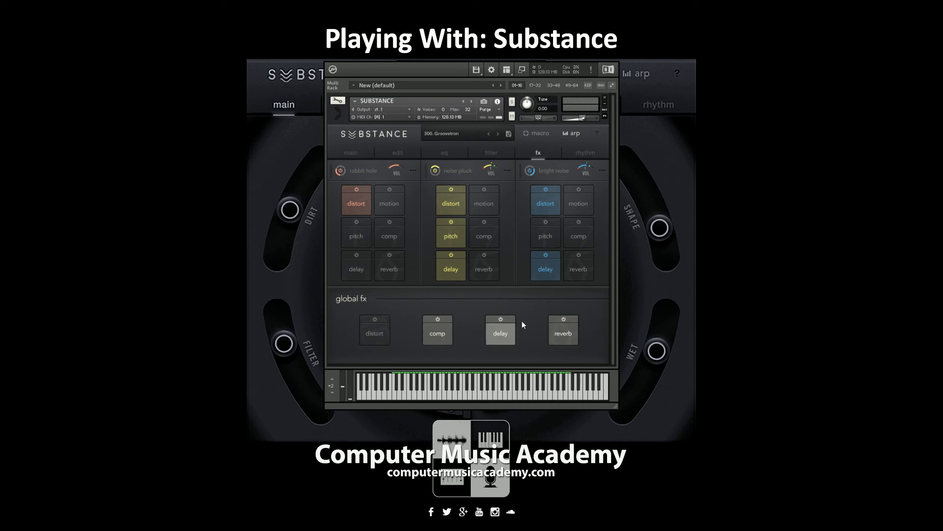
# Switch the rhythm to step mode, preview the simple, syncopated and triplet step patterns, and cancel the choice.
pyautogui.click(583, 156)
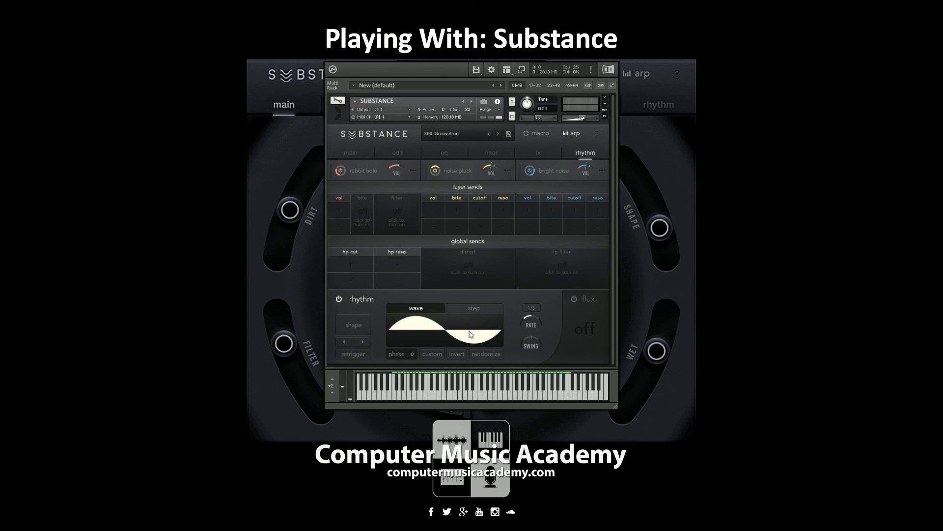
pyautogui.click(475, 310)
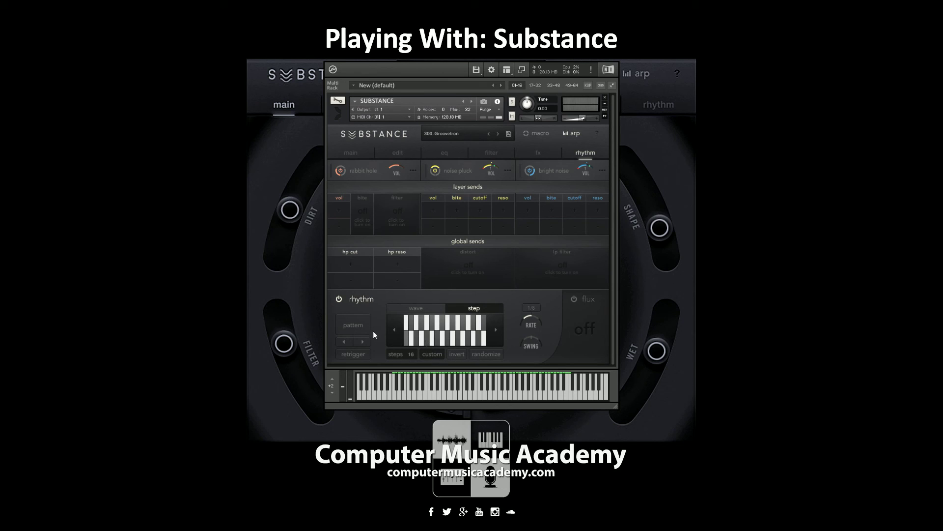
pyautogui.click(360, 324)
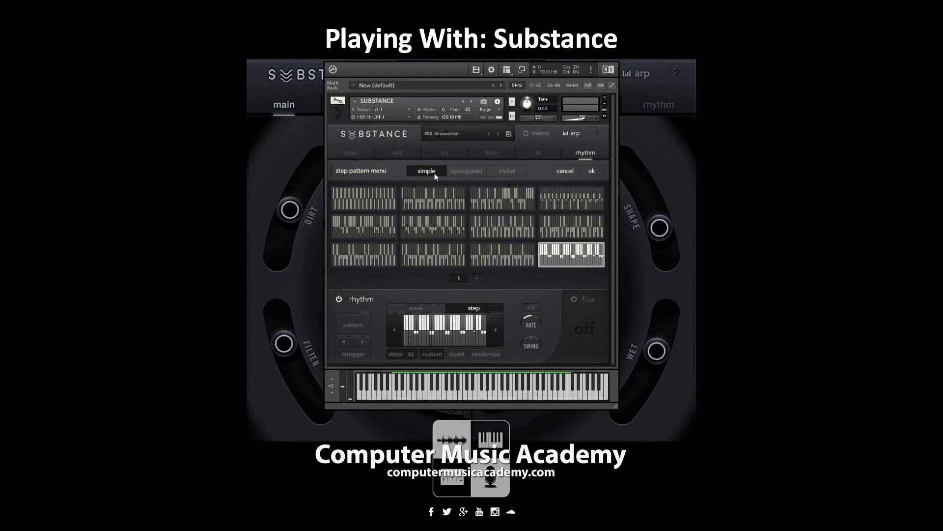
pyautogui.click(468, 174)
pyautogui.click(506, 176)
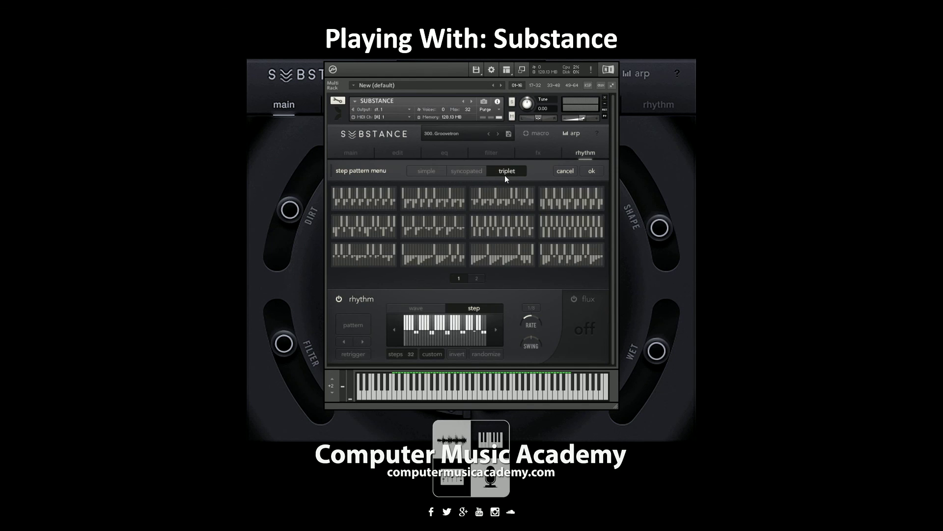
pyautogui.click(566, 171)
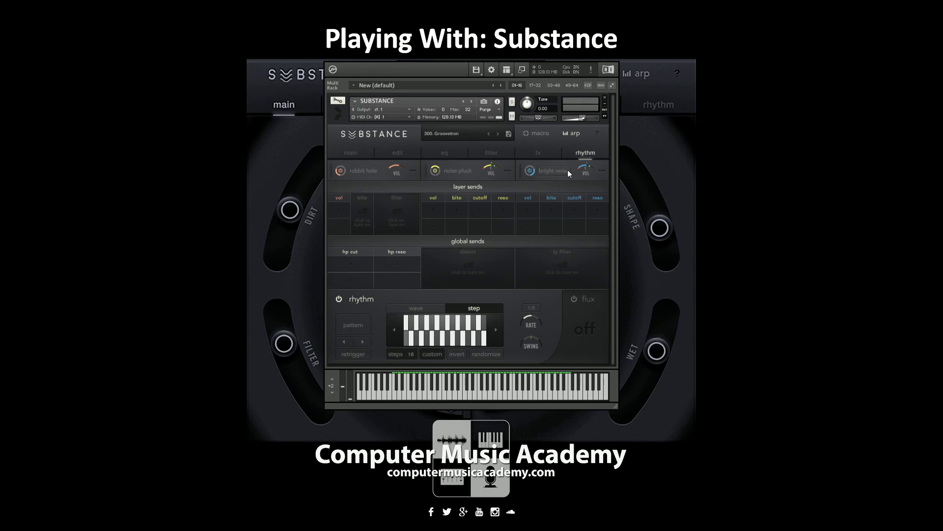
# Switch the rhythm back to wave mode and preview simple and complex wave shapes without applying one.
pyautogui.click(426, 308)
pyautogui.click(347, 322)
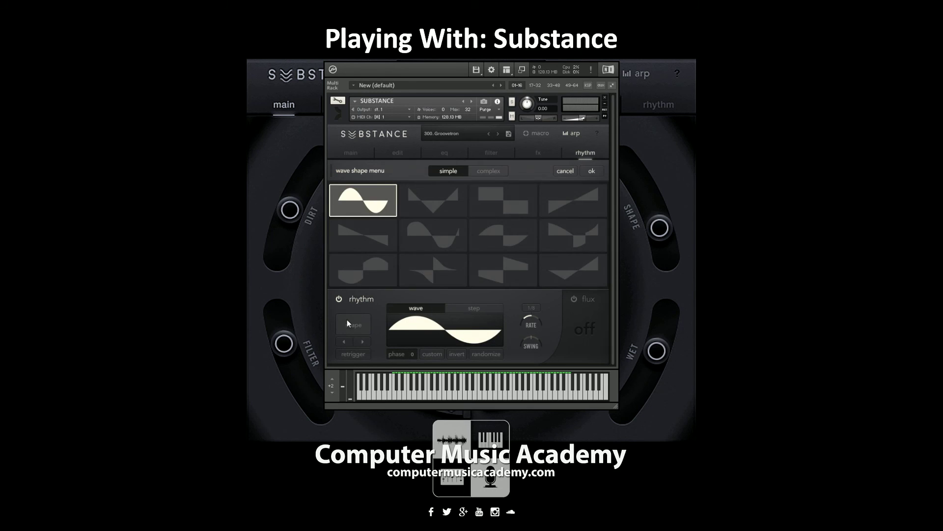
pyautogui.click(431, 196)
pyautogui.click(435, 234)
pyautogui.click(572, 270)
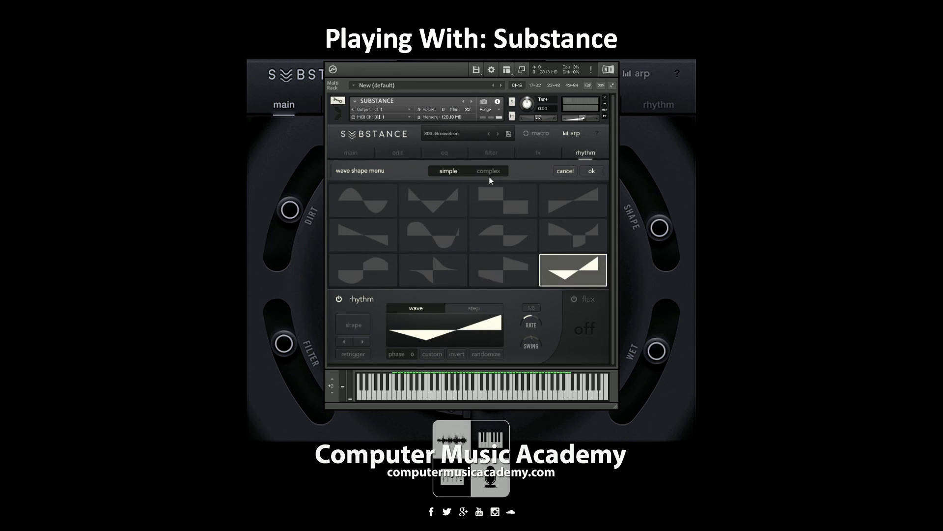
pyautogui.click(492, 171)
pyautogui.click(522, 241)
pyautogui.click(535, 286)
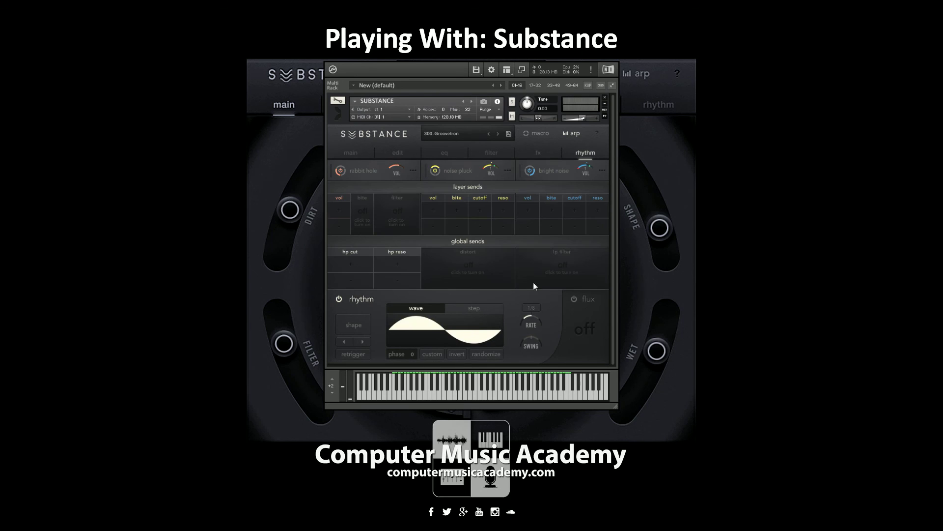
# Try different note orders in the arpeggiator and set it to as played.
pyautogui.click(571, 136)
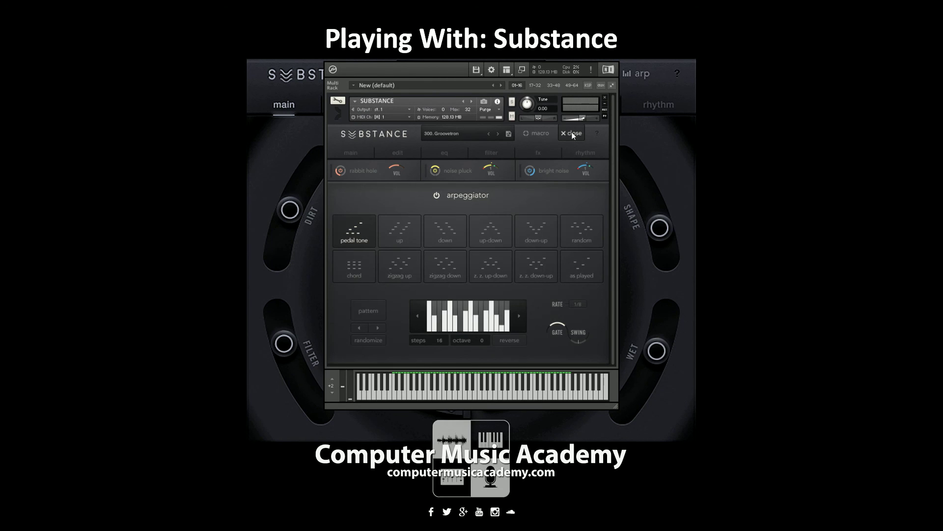
pyautogui.click(443, 240)
pyautogui.click(492, 273)
pyautogui.click(588, 270)
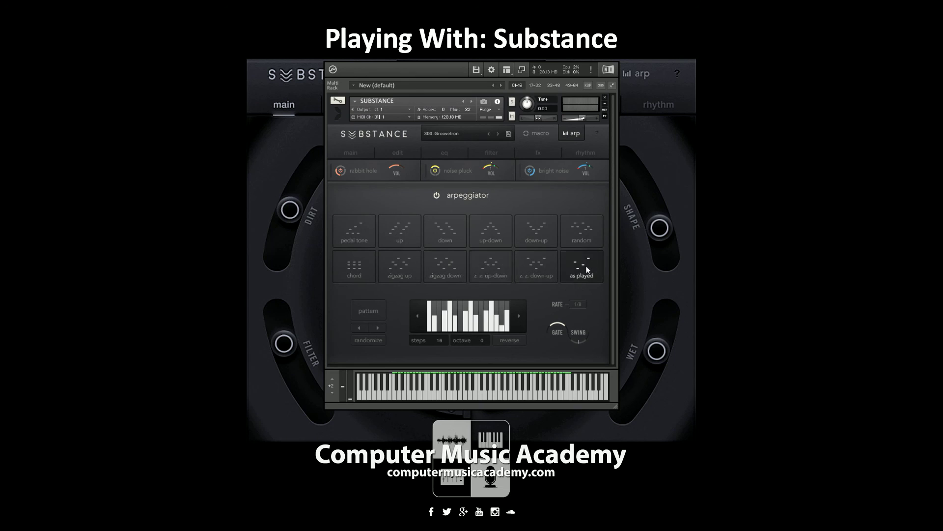
# Preview the arpeggiator's simple and triplet patterns and cancel the choice.
pyautogui.click(369, 310)
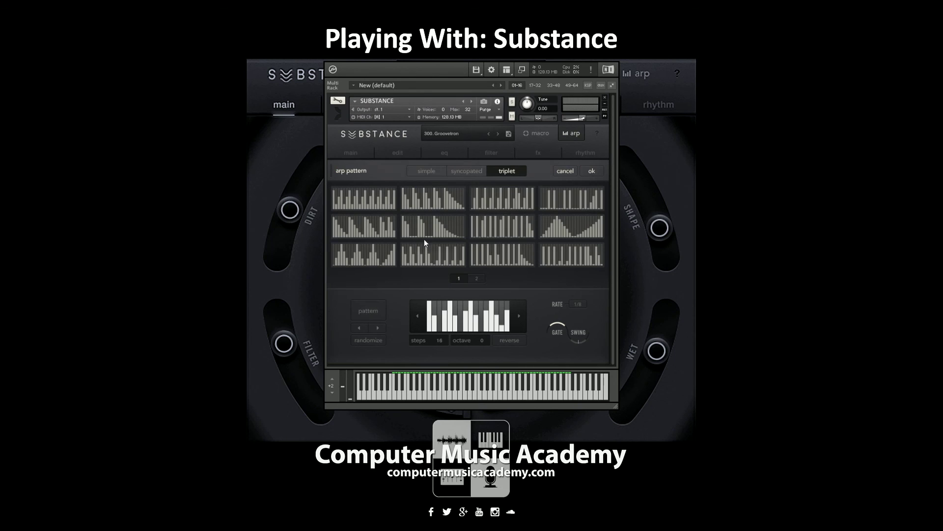
pyautogui.click(438, 172)
pyautogui.click(517, 206)
pyautogui.doubleClick(556, 198)
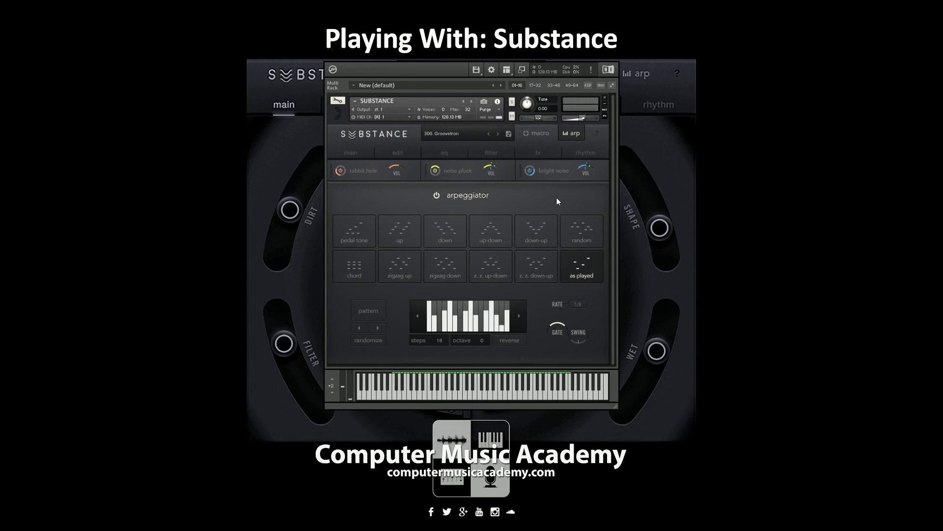
# Assign the rabbit hole layer's volume to macro 2 and return to the main page.
pyautogui.click(536, 133)
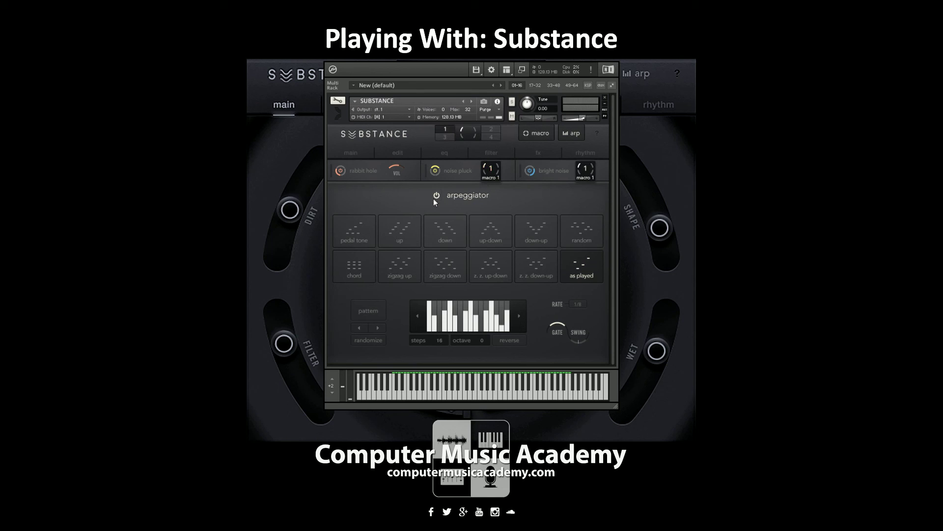
pyautogui.moveTo(394, 172)
pyautogui.click(492, 129)
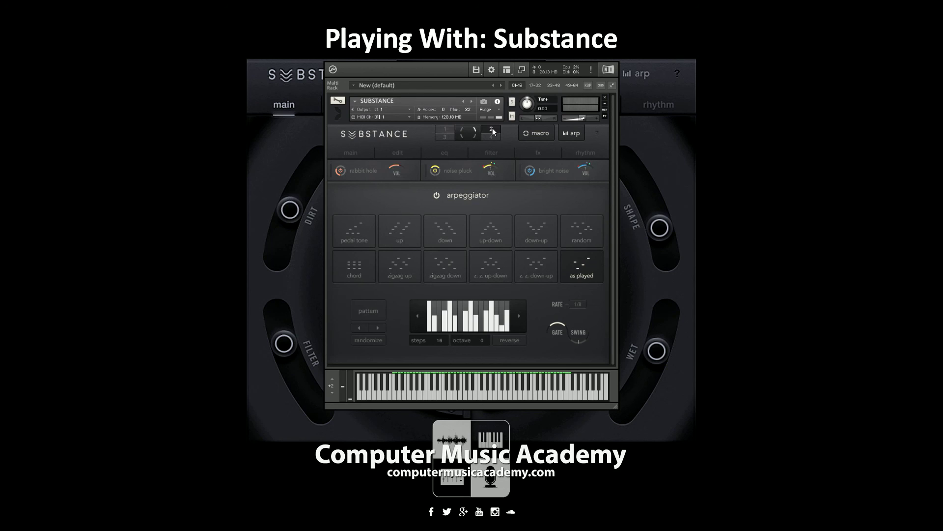
pyautogui.click(396, 170)
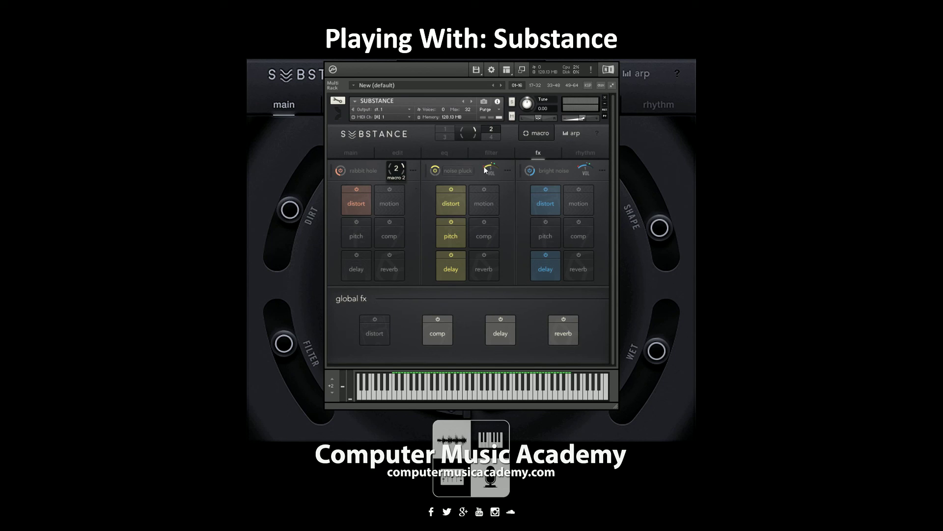
pyautogui.click(535, 134)
pyautogui.click(351, 156)
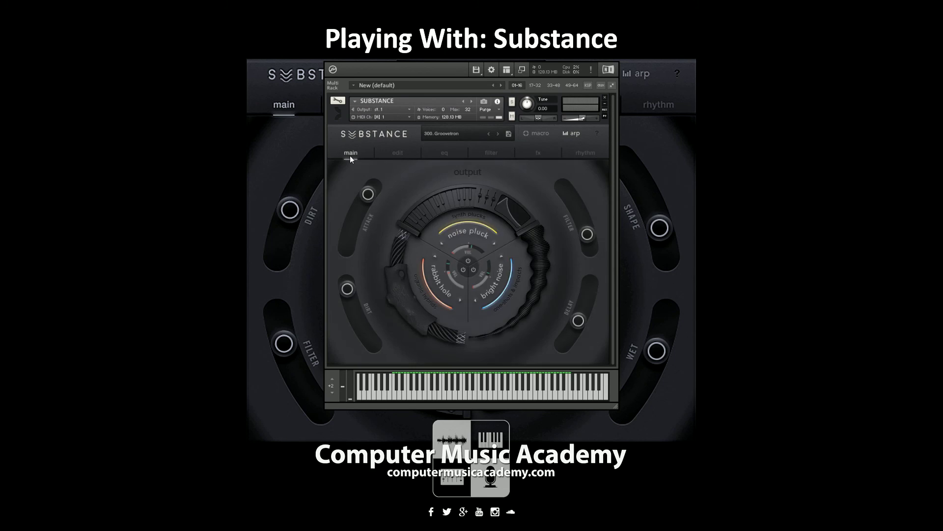